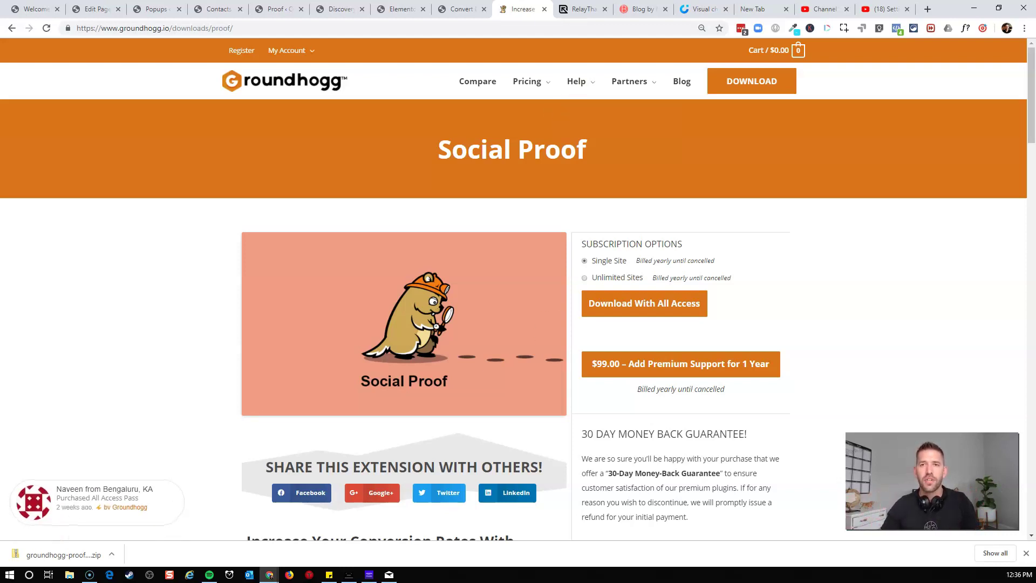
- Switch to the browser tab with the Convert Dash discovery sign-up page
{"action": "left_click", "coordinate": [341, 9]}
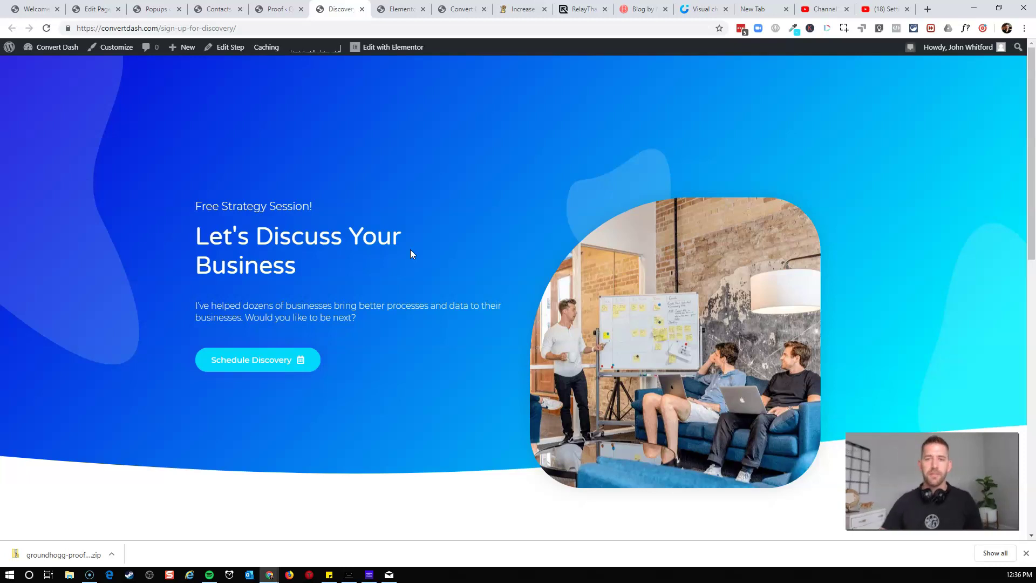
{"action": "left_click", "coordinate": [284, 359]}
{"action": "left_click", "coordinate": [197, 262]}
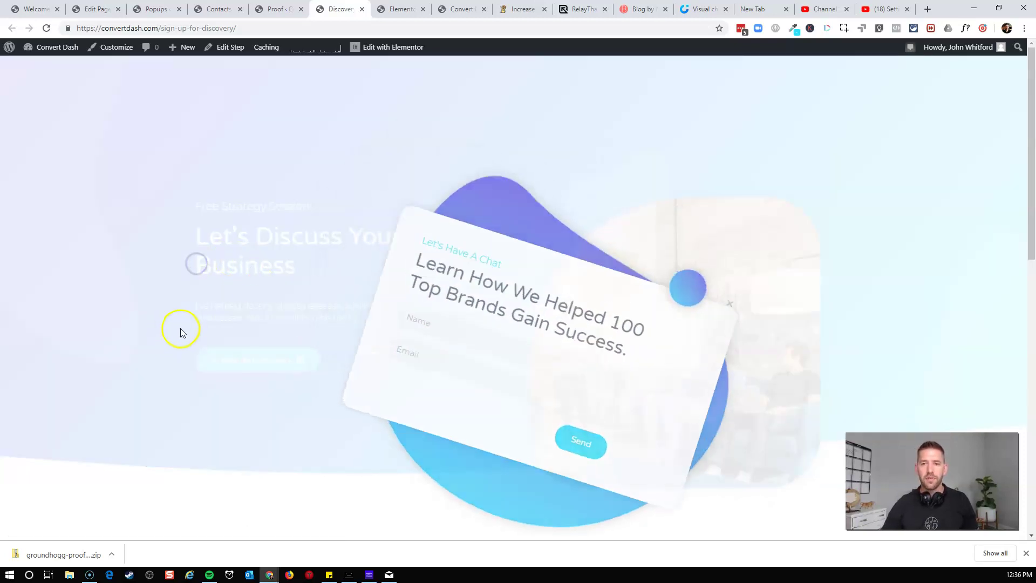
{"action": "scroll", "coordinate": [418, 278], "scroll_direction": "down", "scroll_amount": 3}
{"action": "scroll", "coordinate": [254, 213], "scroll_direction": "up", "scroll_amount": 1}
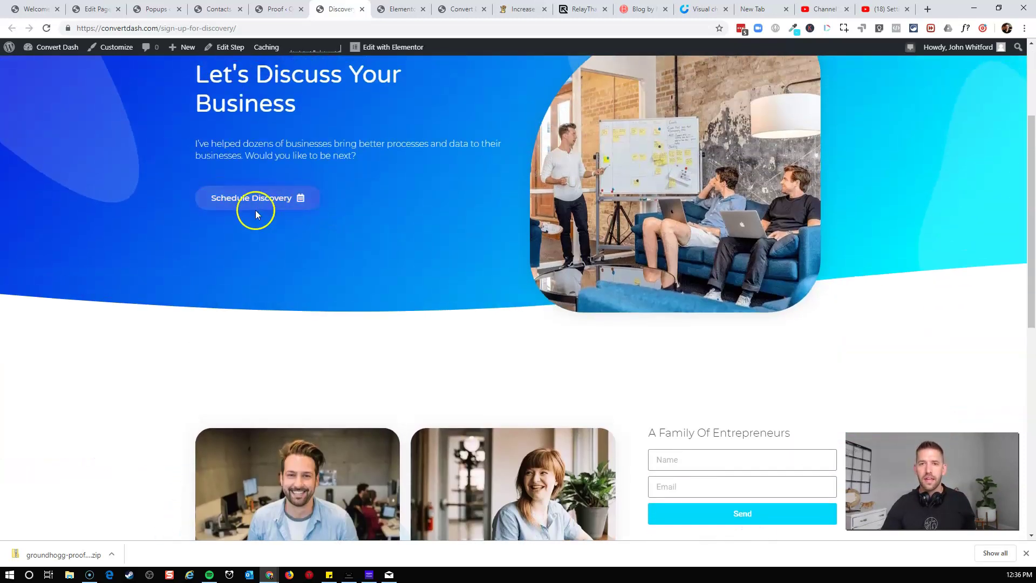
{"action": "left_click", "coordinate": [254, 200]}
{"action": "left_click", "coordinate": [204, 293]}
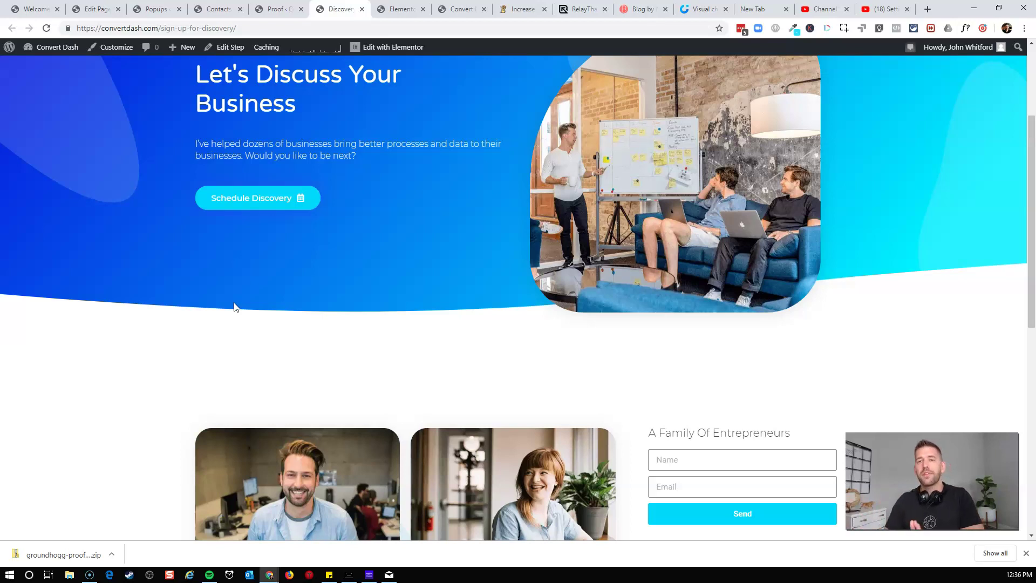
{"action": "scroll", "coordinate": [234, 307], "scroll_direction": "up", "scroll_amount": 1}
{"action": "scroll", "coordinate": [385, 300], "scroll_direction": "up", "scroll_amount": 1}
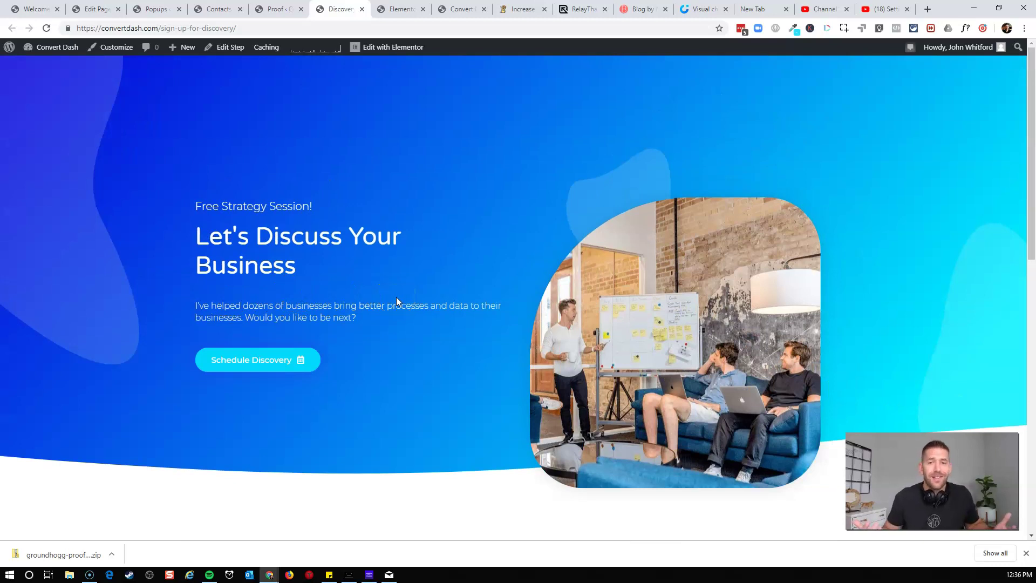
{"action": "left_click", "coordinate": [408, 381]}
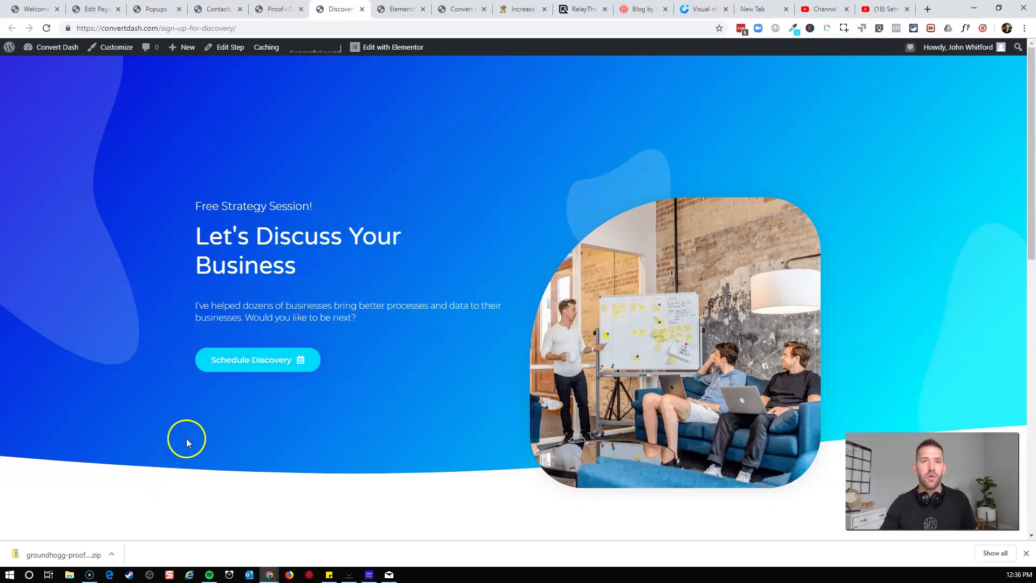
- Upload the groundhogg-proof zip under Plugins > Add New and attempt the install, which fails
{"action": "left_click", "coordinate": [72, 65]}
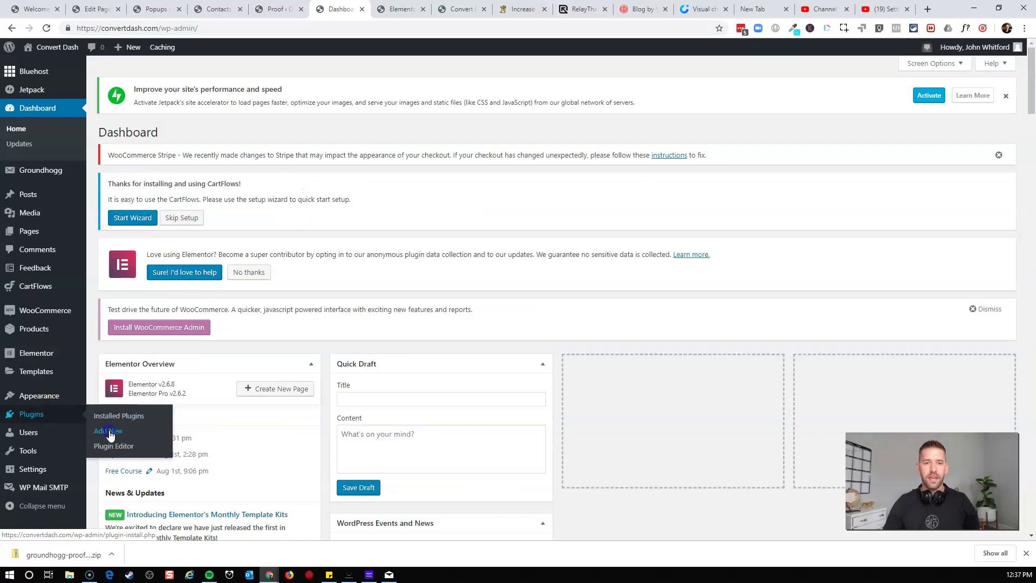
{"action": "left_click", "coordinate": [110, 432]}
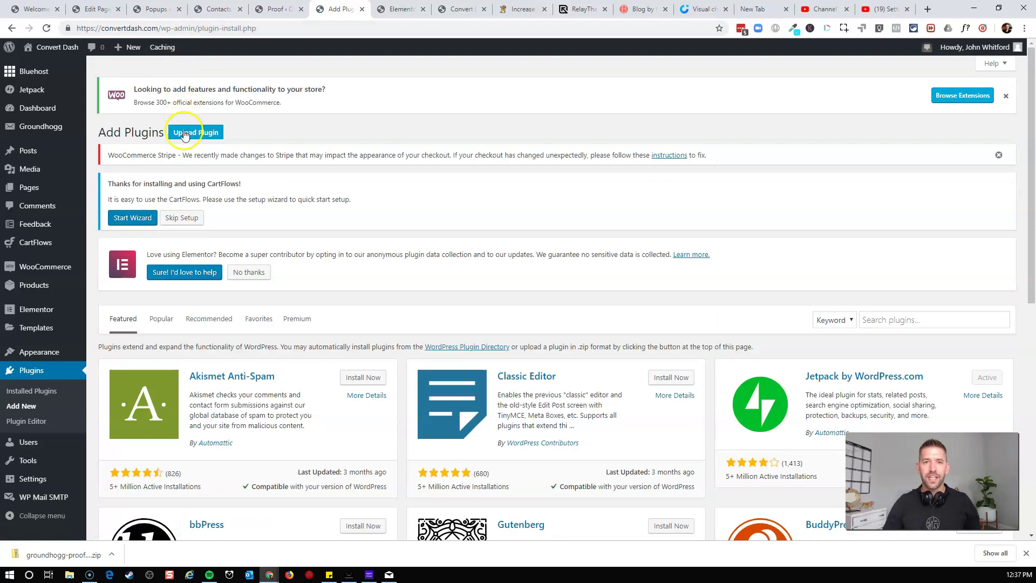
{"action": "left_click", "coordinate": [183, 132]}
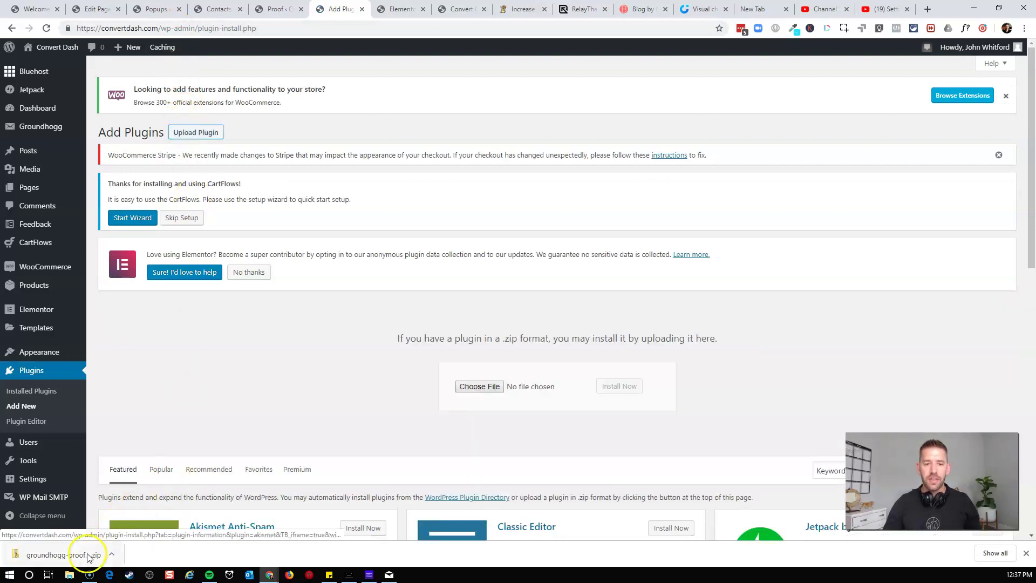
{"action": "left_click_drag", "start_coordinate": [66, 556], "coordinate": [465, 388]}
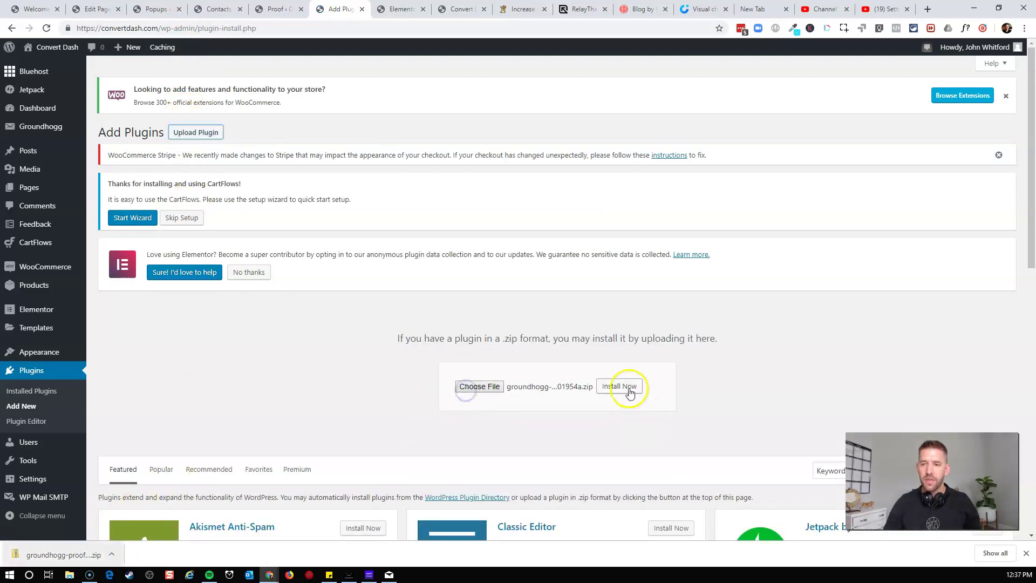
{"action": "left_click", "coordinate": [627, 388]}
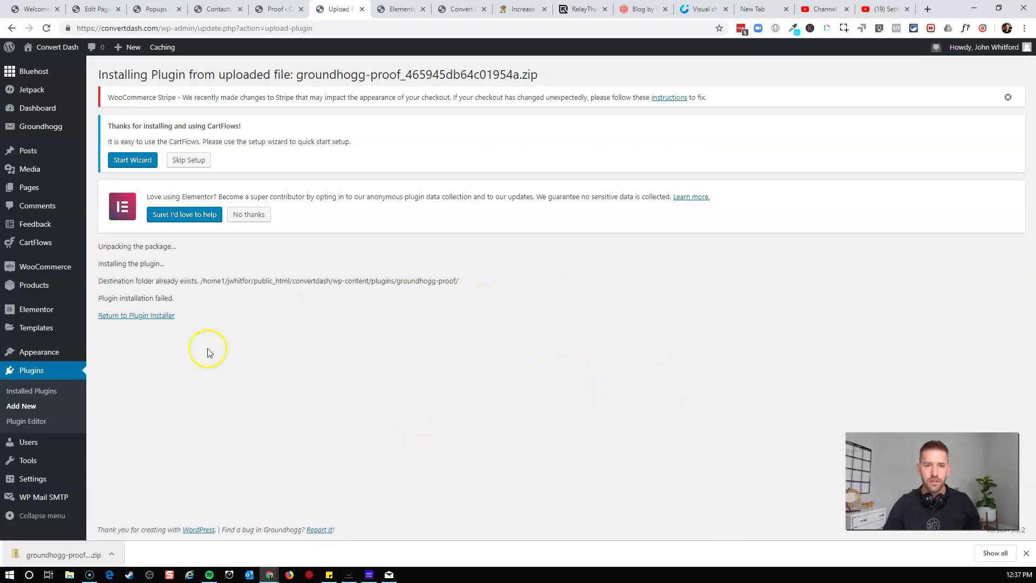
- Open the Groundhogg Proof screen from the admin sidebar
{"action": "mouse_move", "coordinate": [41, 127]}
{"action": "left_click", "coordinate": [39, 135]}
{"action": "left_click", "coordinate": [102, 296]}
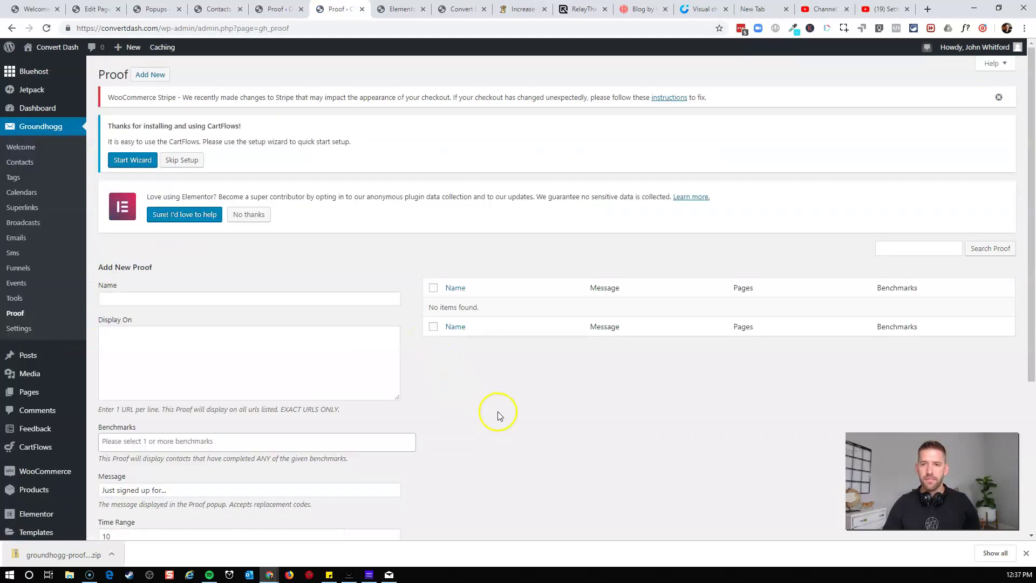
{"action": "scroll", "coordinate": [503, 414], "scroll_direction": "down", "scroll_amount": 2}
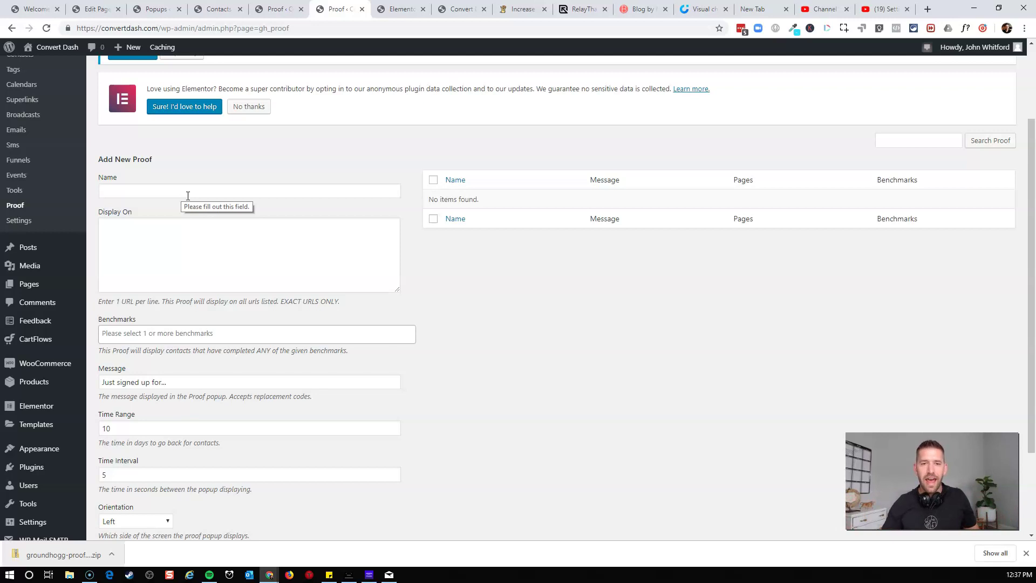
- Enter 'Booked Discovery Call' as the proof name and move to the Display On field
{"action": "left_click", "coordinate": [228, 191]}
{"action": "type", "text": "Booked Discovery Ca"}
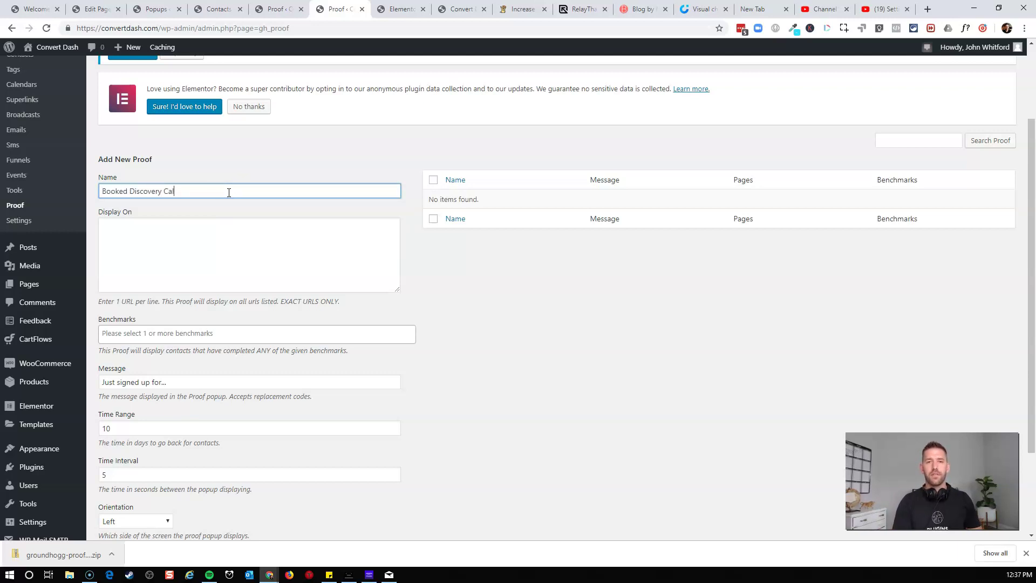
{"action": "type", "text": "l"}
{"action": "key", "text": "Tab"}
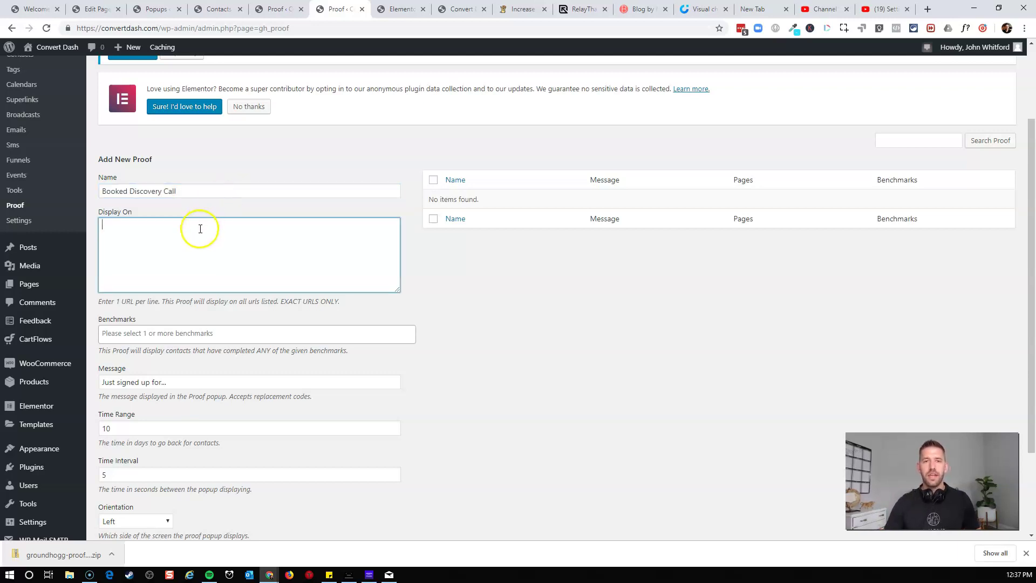
{"action": "left_click", "coordinate": [200, 229]}
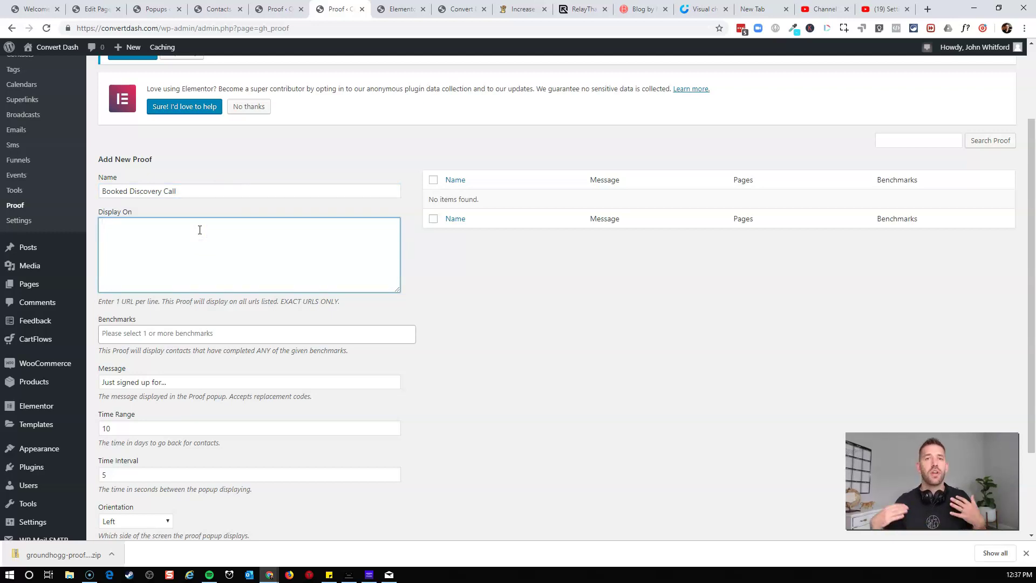
- View the discovery page live from the Elementor editor and select its URL
{"action": "left_click", "coordinate": [348, 12]}
{"action": "left_click", "coordinate": [401, 10]}
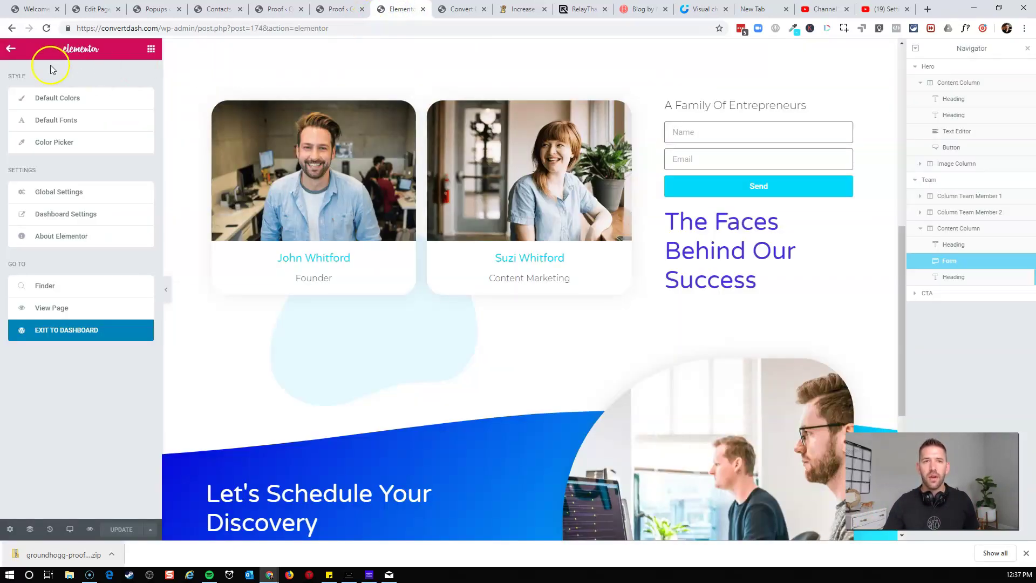
{"action": "left_click", "coordinate": [12, 50]}
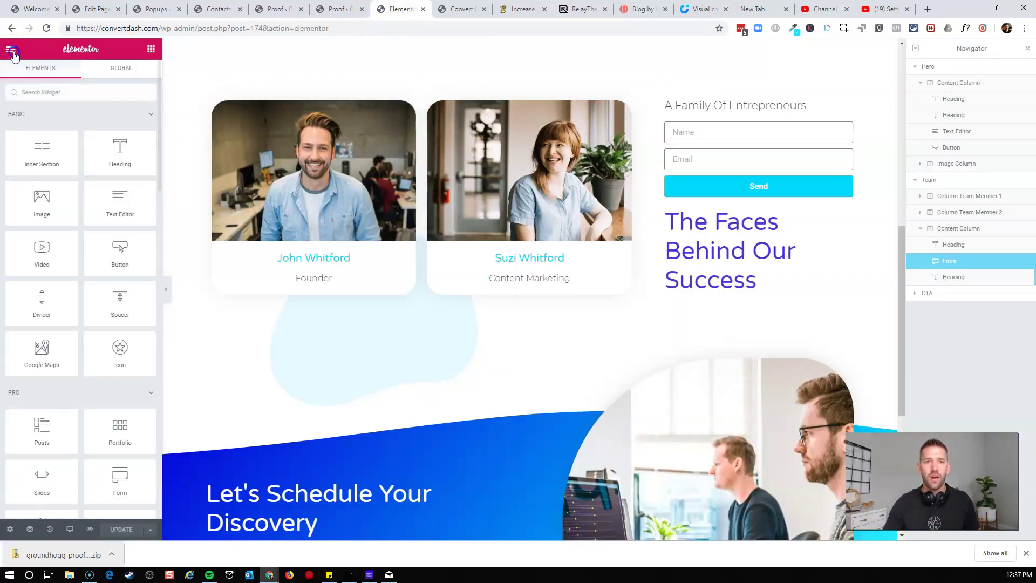
{"action": "left_click", "coordinate": [12, 50]}
{"action": "left_click", "coordinate": [52, 308]}
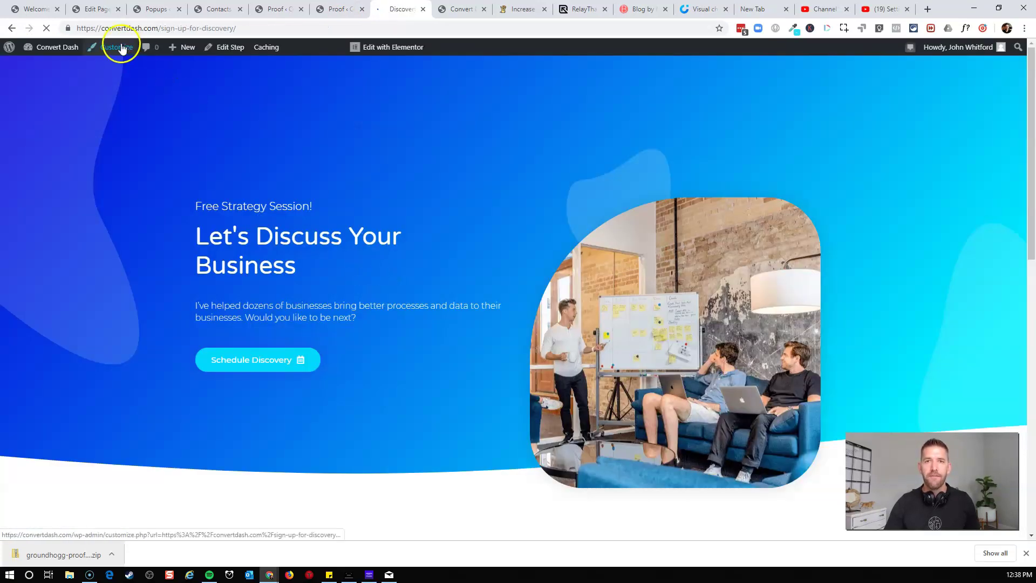
{"action": "left_click", "coordinate": [154, 28]}
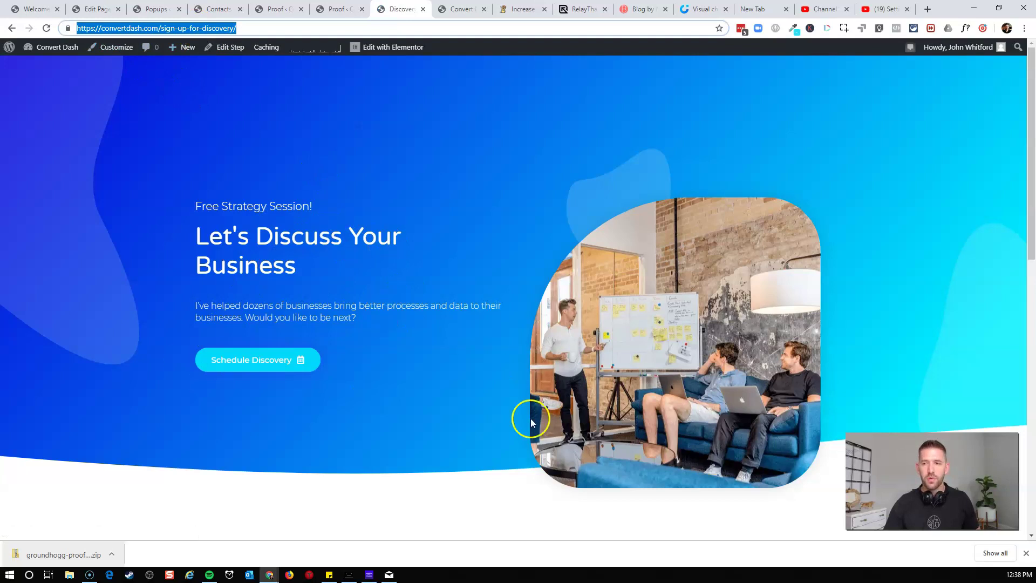
- Paste the sign-up-for-discovery page URL into the proof's Display On field
{"action": "left_click", "coordinate": [333, 9]}
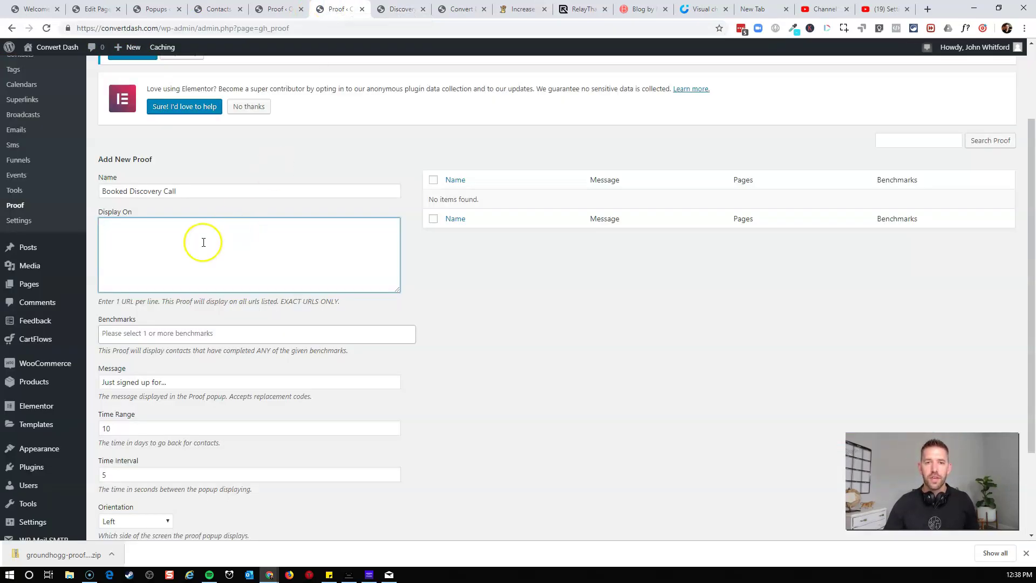
{"action": "type", "text": "https://convertdash.com/sign-up-for-discovery/"}
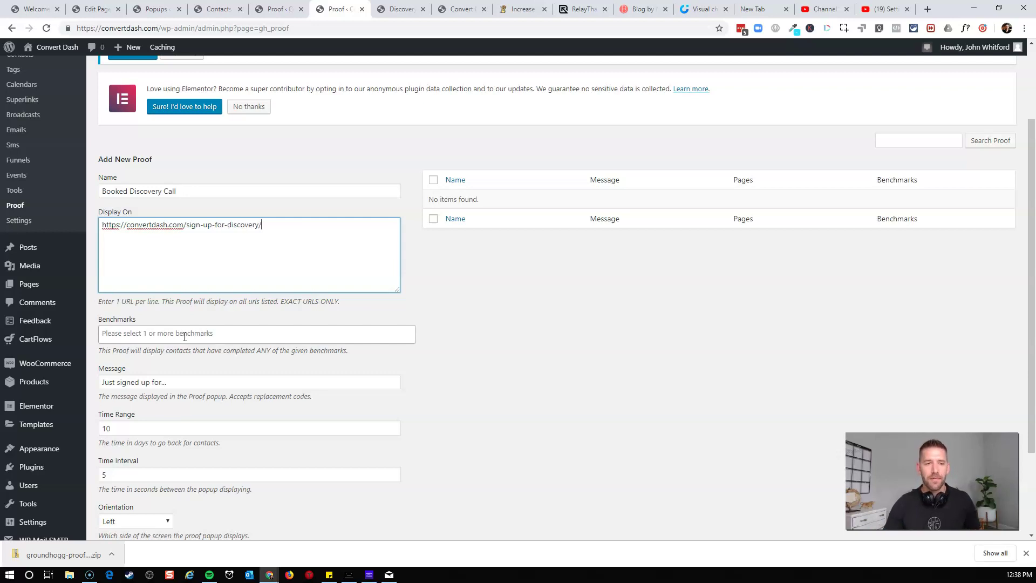
{"action": "left_click", "coordinate": [202, 333]}
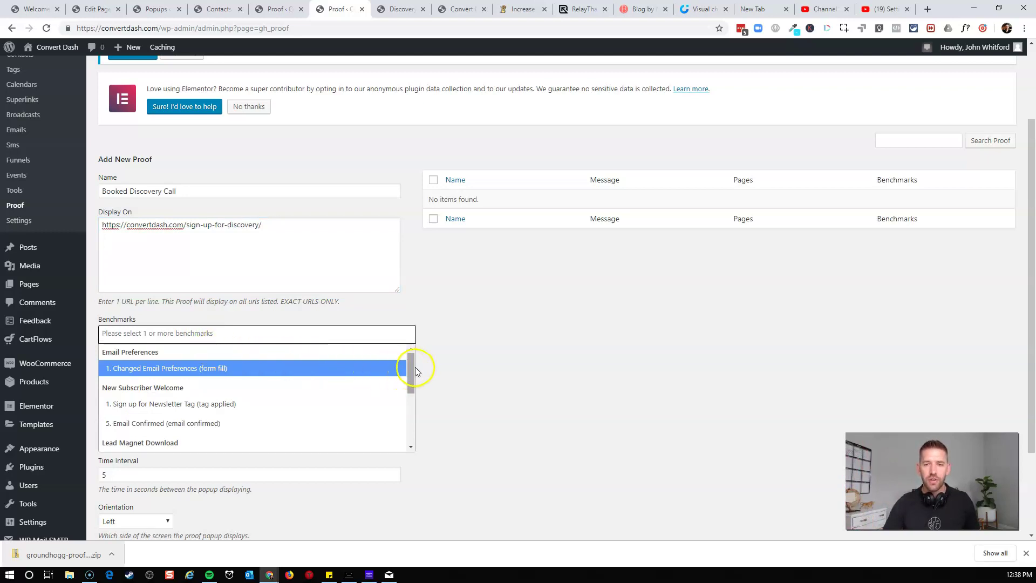
{"action": "left_click_drag", "start_coordinate": [411, 370], "coordinate": [412, 376]}
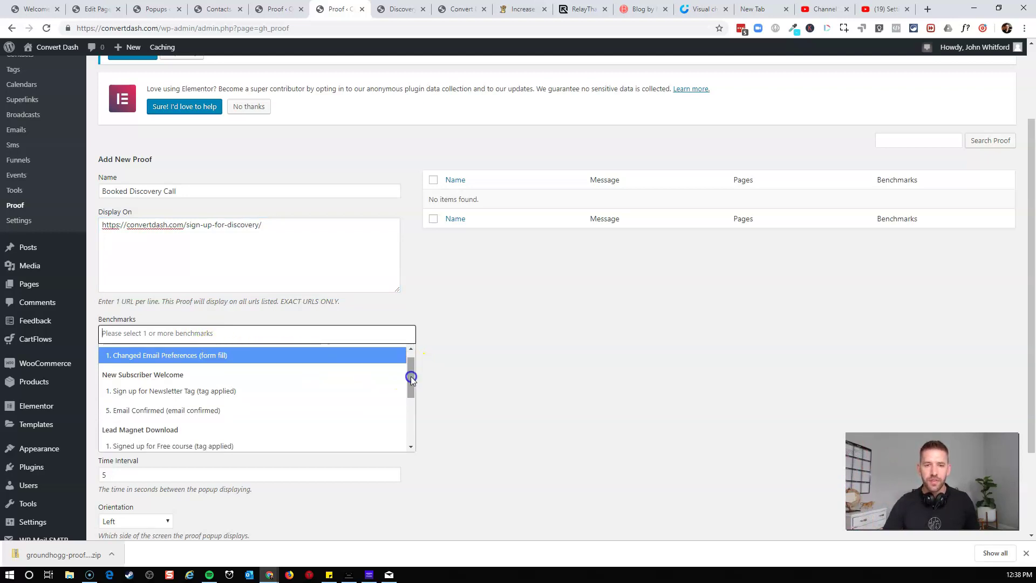
- Add benchmarks '1. Tag - Signed up for Discovery Call' and '9. Appointment (gh appointments)'
{"action": "left_click", "coordinate": [223, 397]}
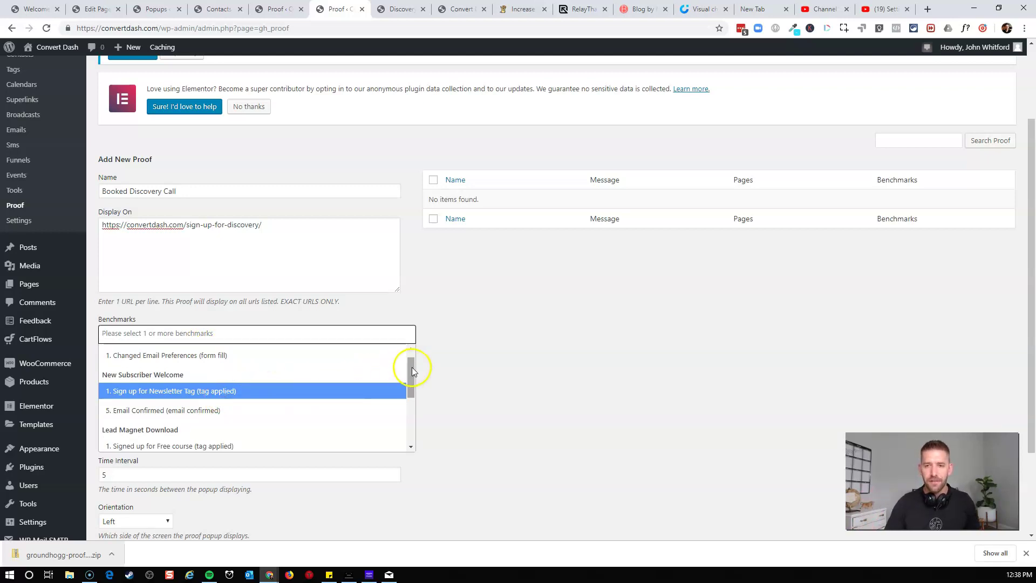
{"action": "left_click_drag", "start_coordinate": [412, 367], "coordinate": [410, 378]}
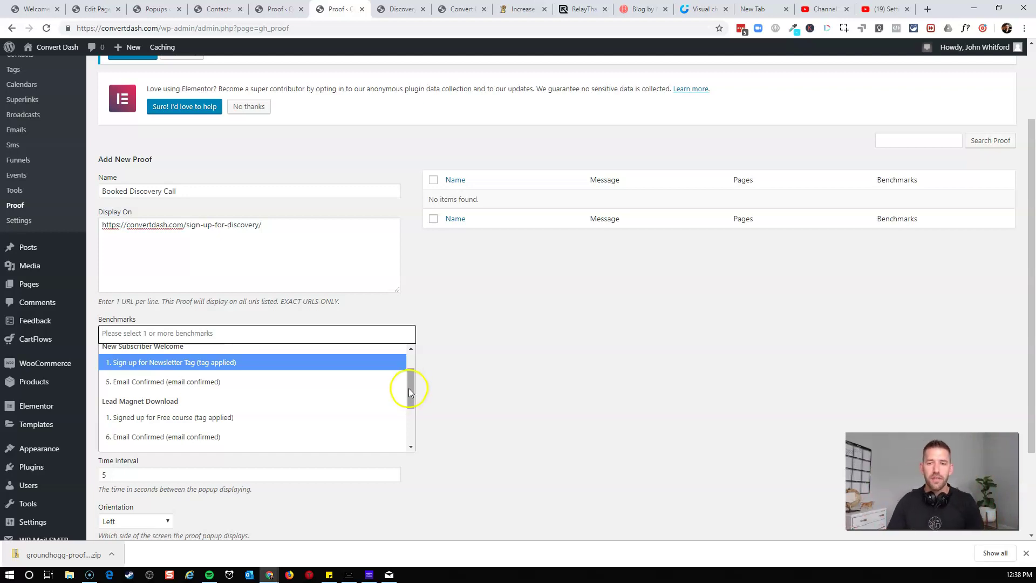
{"action": "left_click_drag", "start_coordinate": [408, 388], "coordinate": [409, 413]}
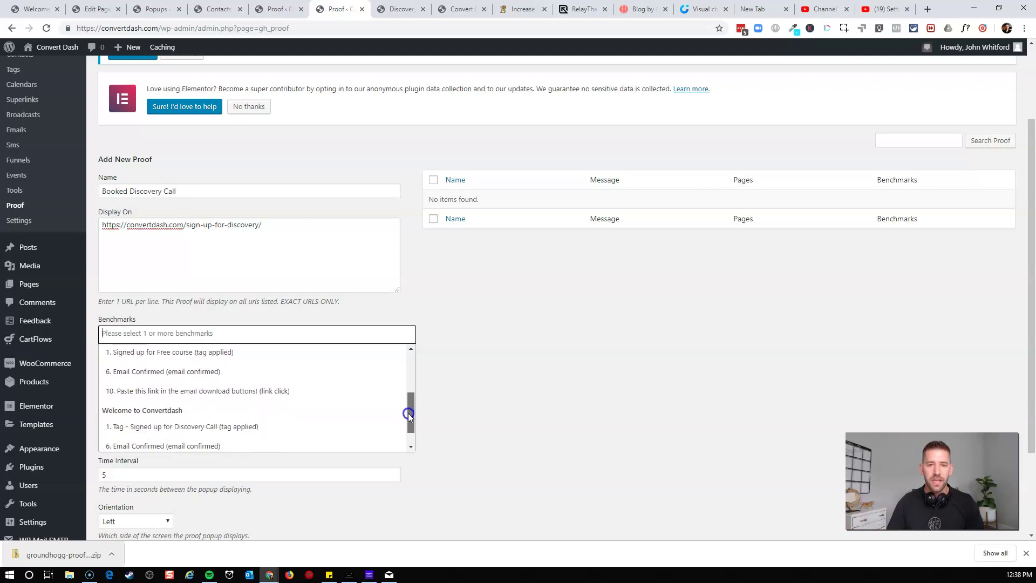
{"action": "left_click_drag", "start_coordinate": [408, 413], "coordinate": [410, 428]}
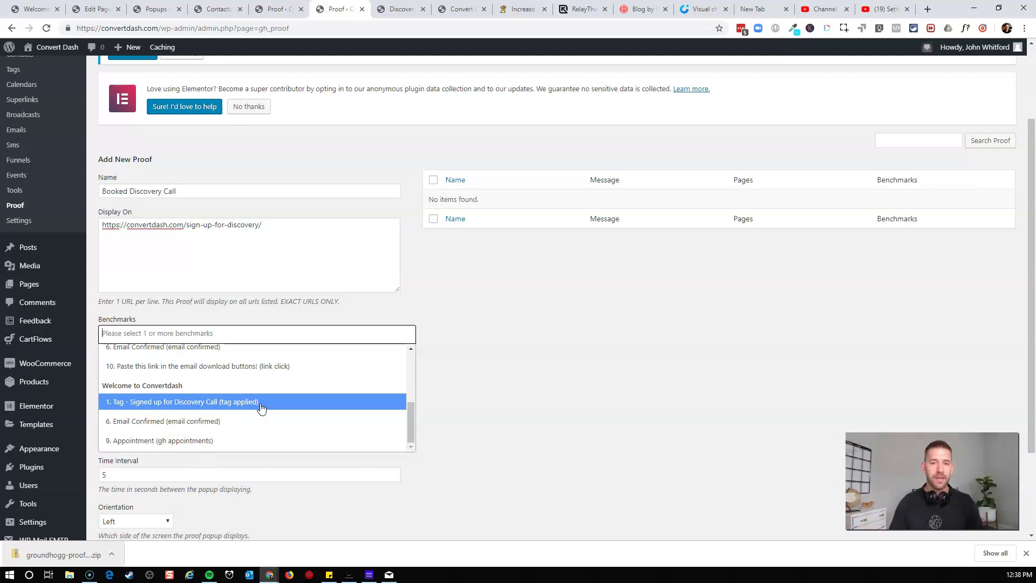
{"action": "left_click", "coordinate": [216, 446]}
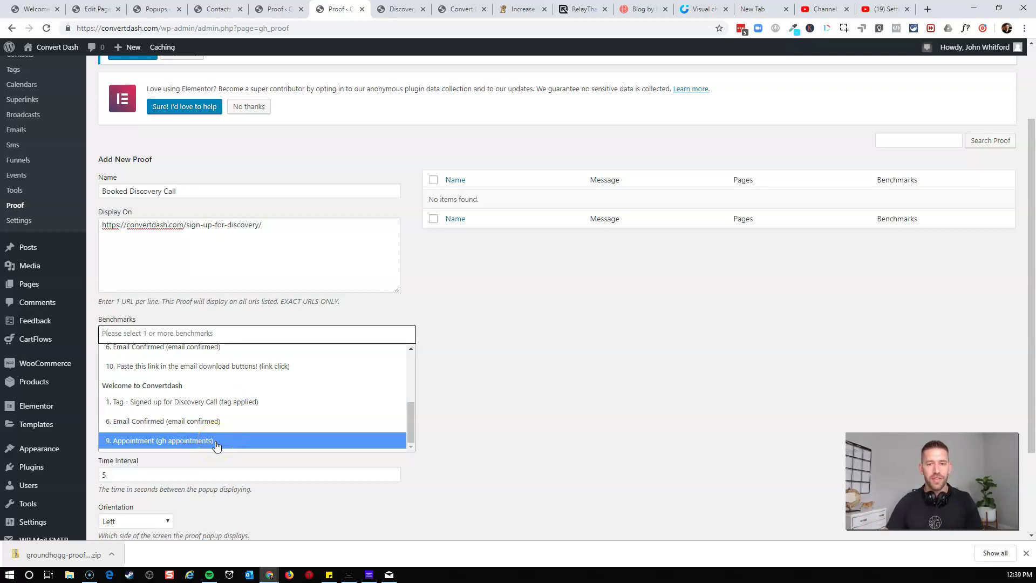
{"action": "left_click", "coordinate": [265, 409]}
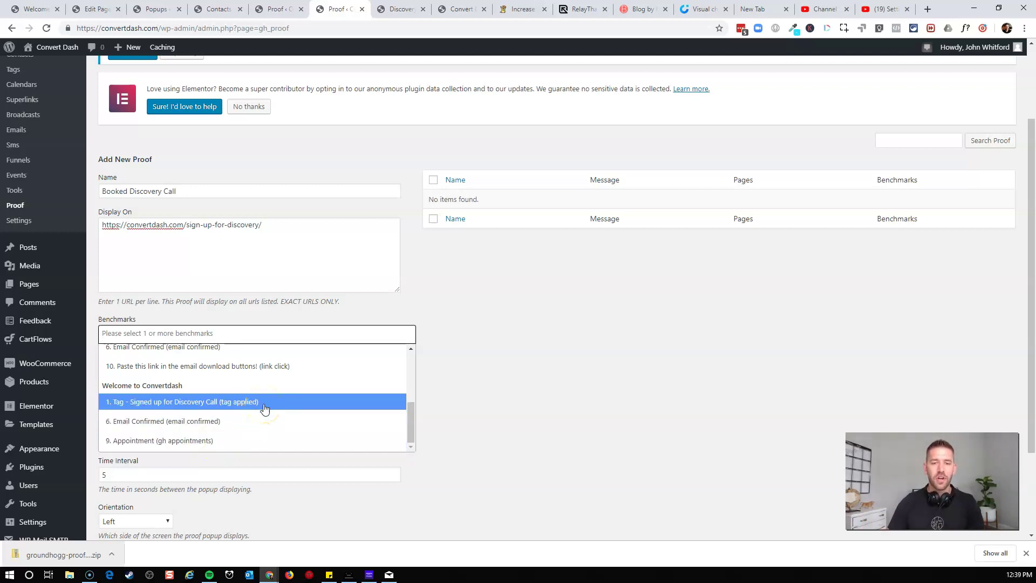
{"action": "left_click", "coordinate": [252, 405]}
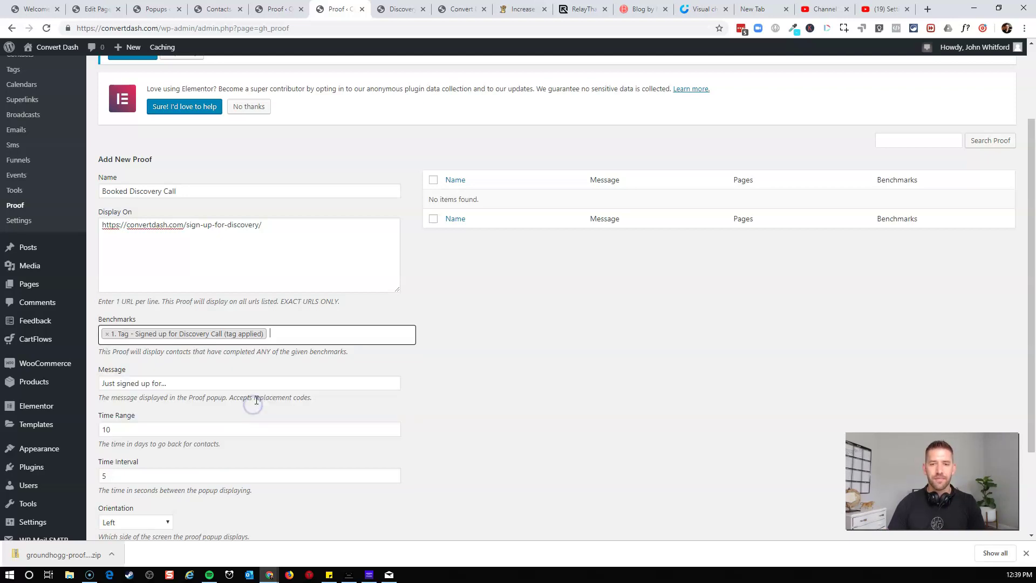
{"action": "left_click", "coordinate": [298, 333]}
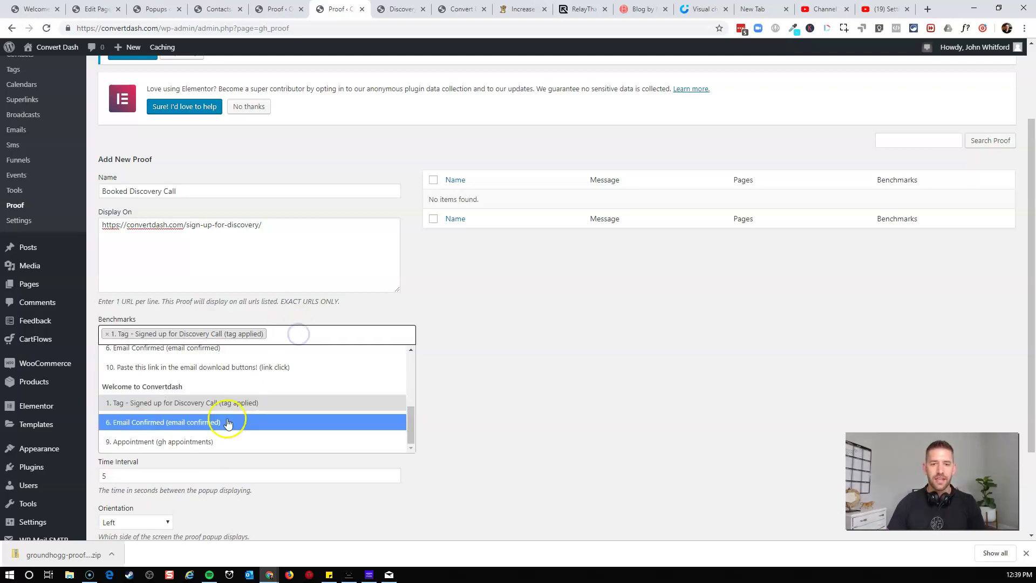
{"action": "left_click", "coordinate": [175, 441]}
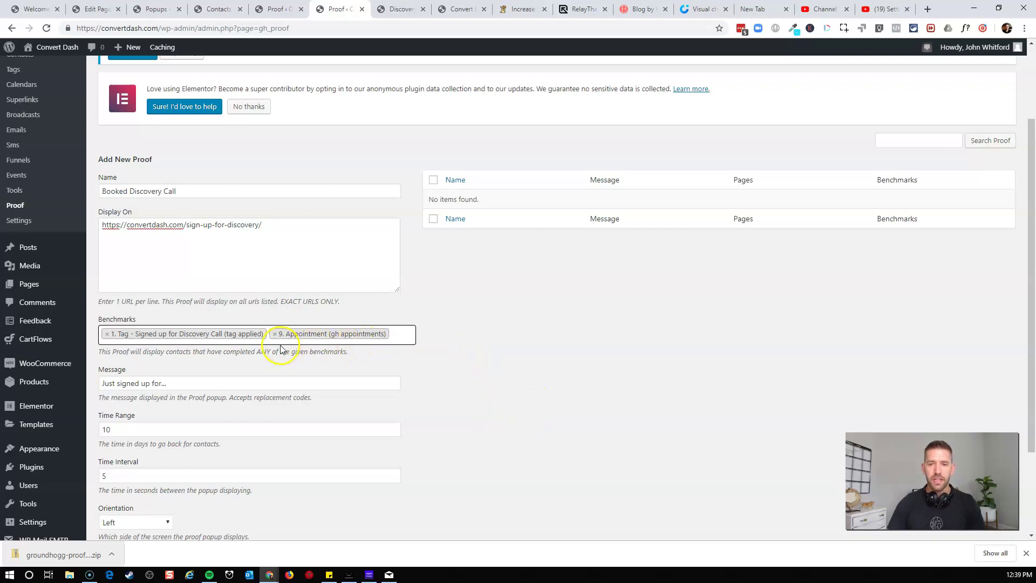
- Replace the proof message with 'Just Booked a Call...' and save the proof
{"action": "left_click", "coordinate": [170, 383]}
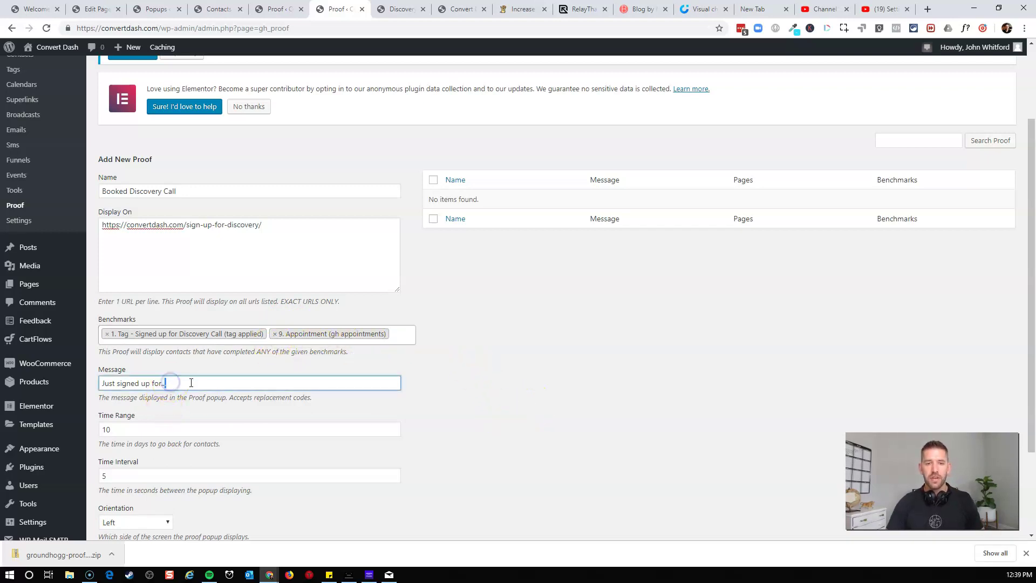
{"action": "left_click_drag", "start_coordinate": [211, 386], "coordinate": [127, 383]}
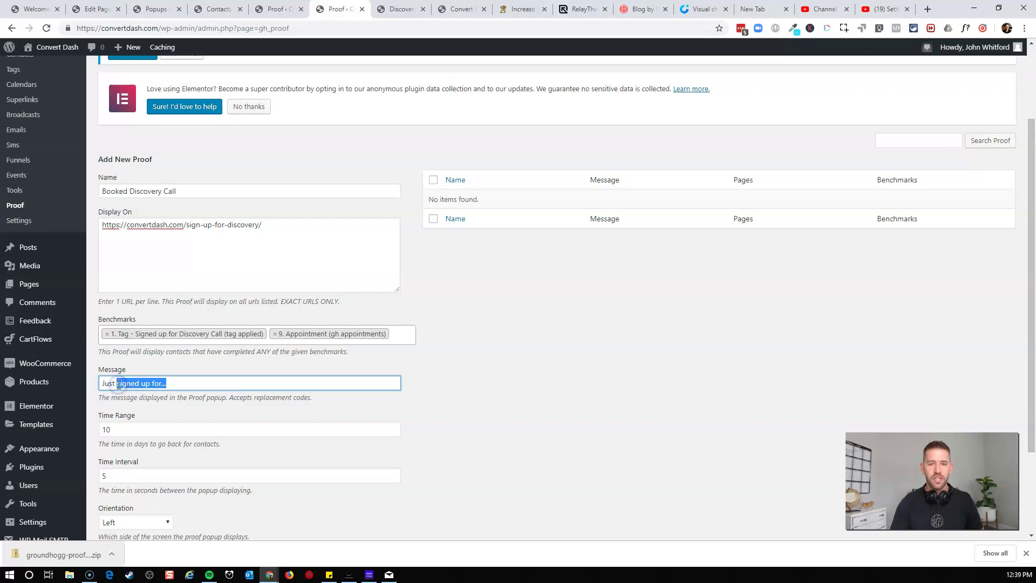
{"action": "type", "text": "booked a"}
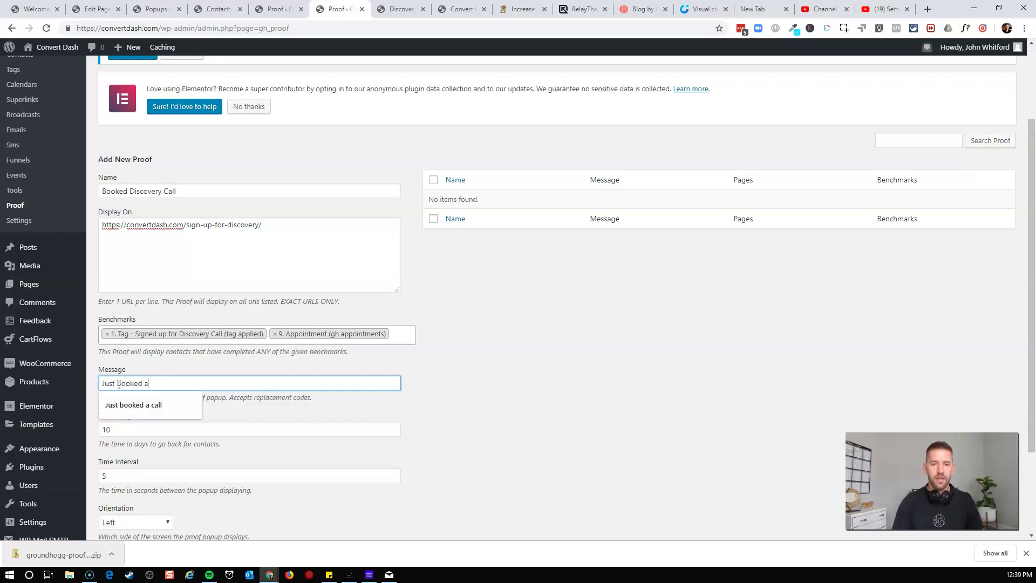
{"action": "type", "text": "..."}
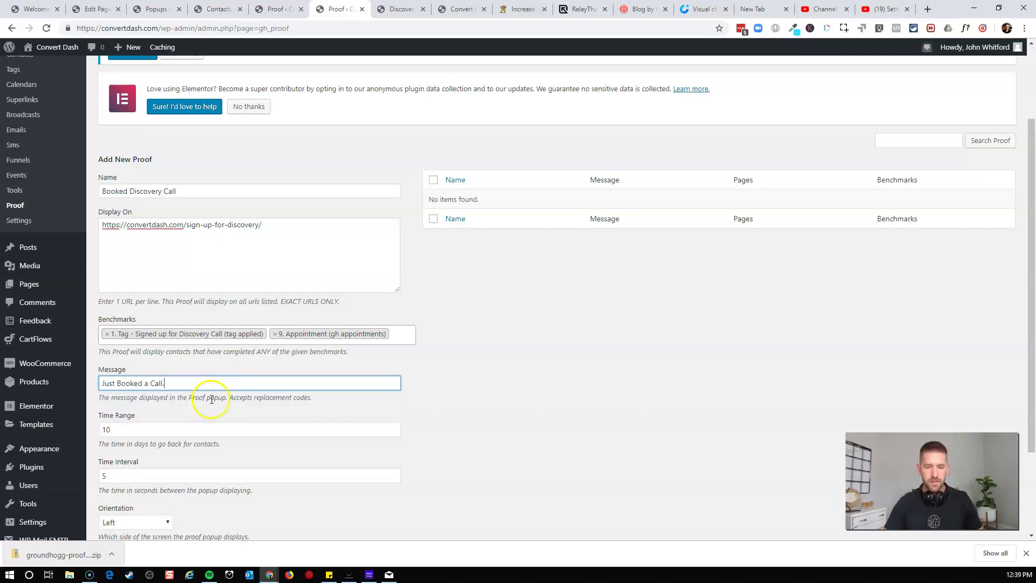
{"action": "left_click", "coordinate": [261, 409]}
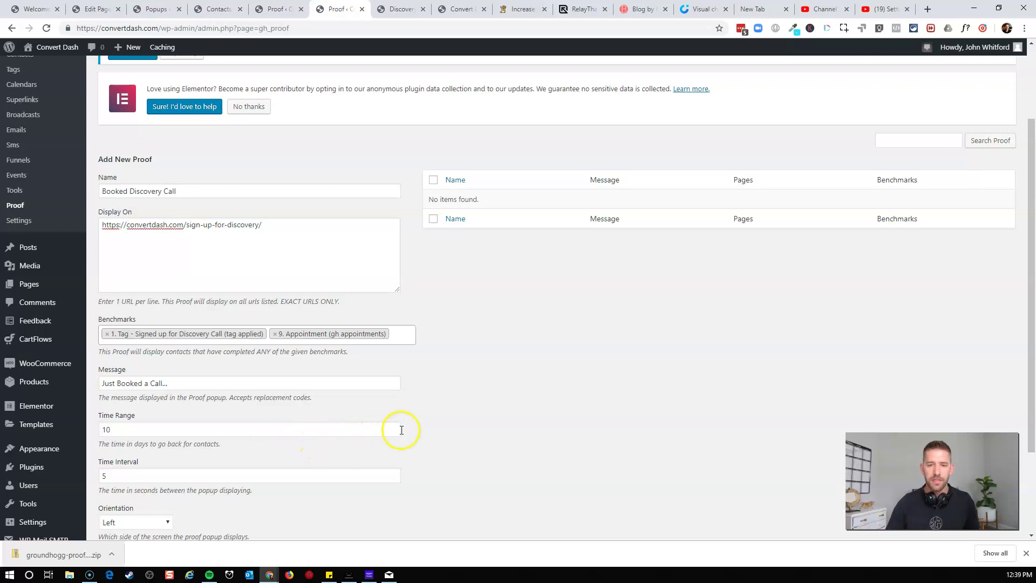
{"action": "scroll", "coordinate": [401, 432], "scroll_direction": "down", "scroll_amount": 3}
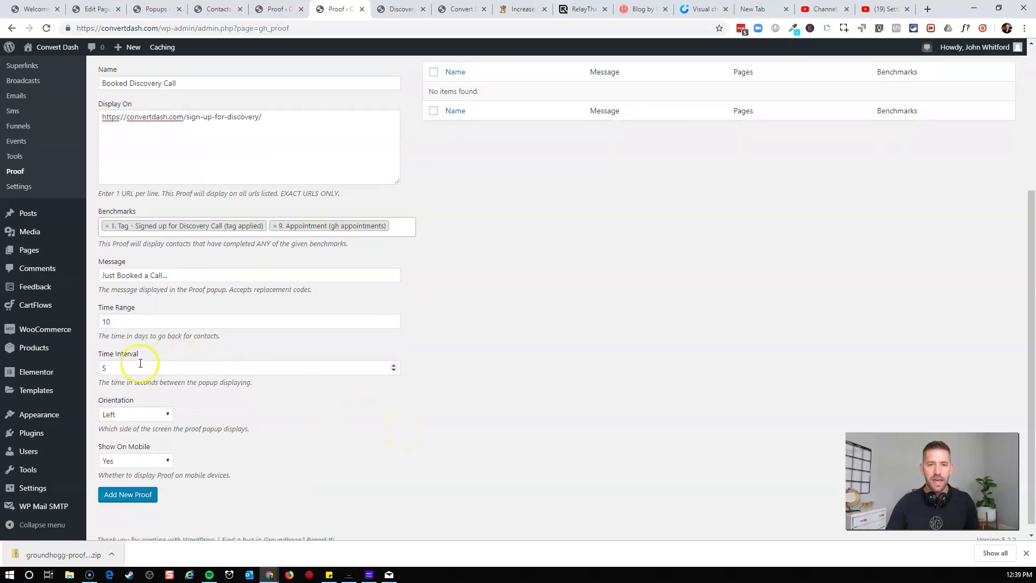
{"action": "mouse_move", "coordinate": [325, 476]}
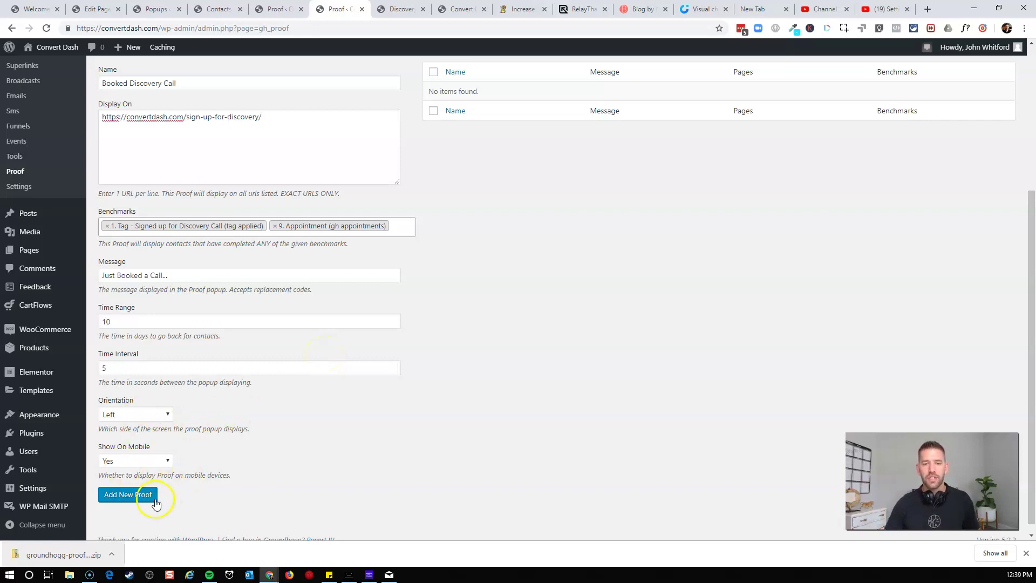
{"action": "left_click", "coordinate": [137, 495]}
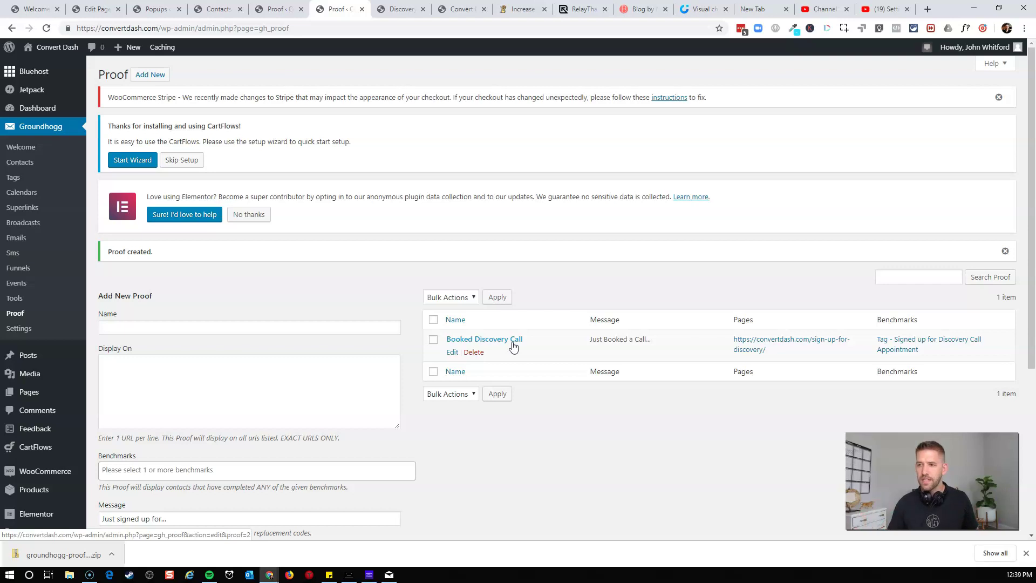
- Load the discovery landing page in a new incognito window
{"action": "left_click", "coordinate": [401, 15]}
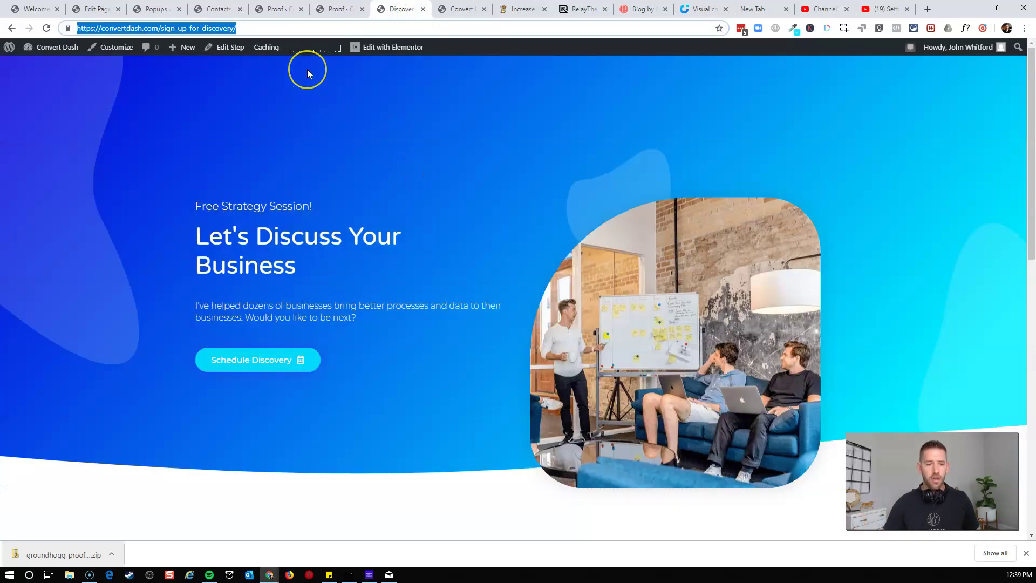
{"action": "key", "text": "ctrl+shift+n"}
{"action": "type", "text": "https://convertdash.com/sign-up-for-discovery/"}
{"action": "key", "text": "Return"}
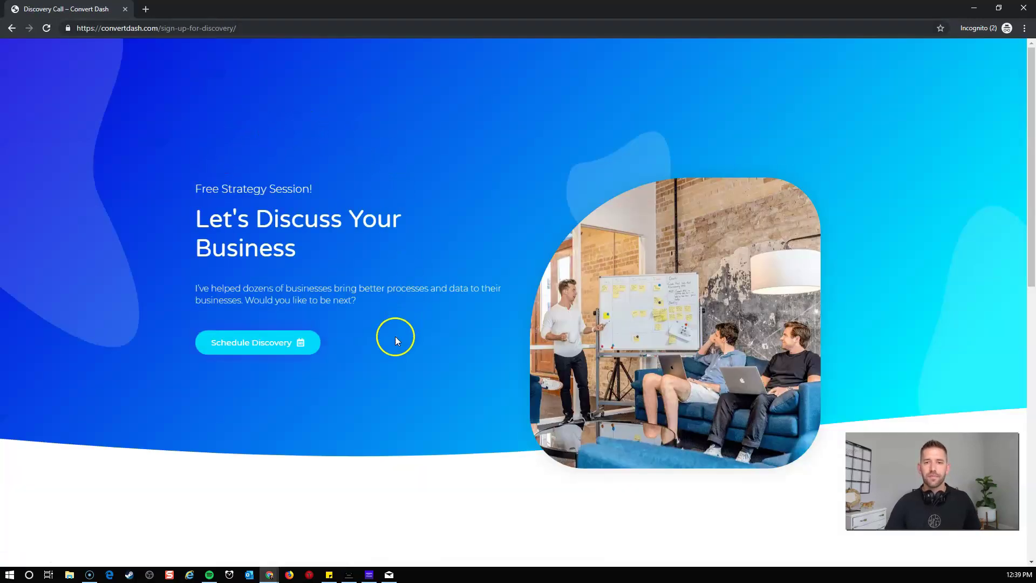
- Submit a test sign-up with name and email, then close the private window
{"action": "left_click", "coordinate": [273, 356]}
{"action": "left_click", "coordinate": [465, 298]}
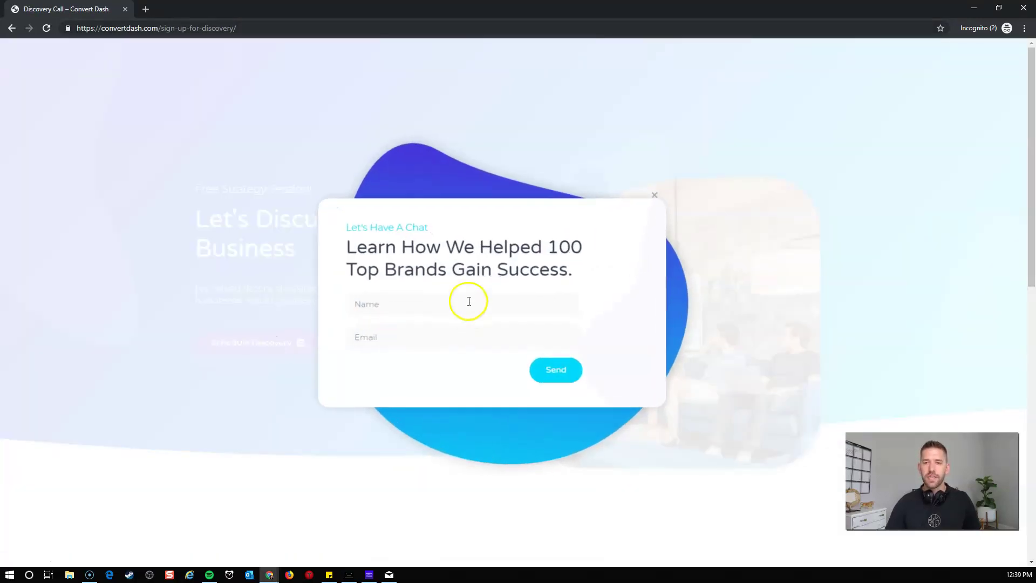
{"action": "type", "text": "John"}
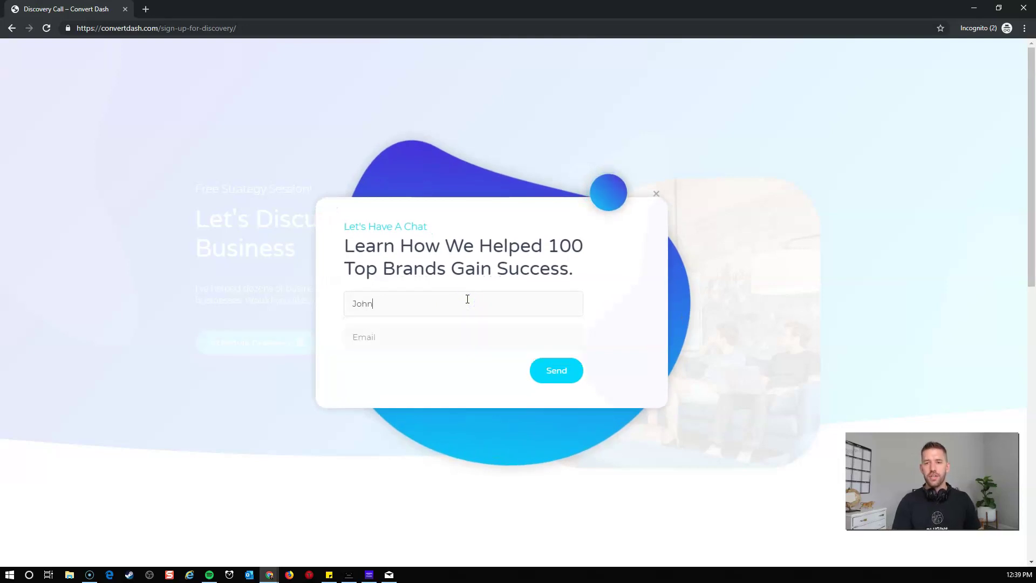
{"action": "key", "text": "Tab"}
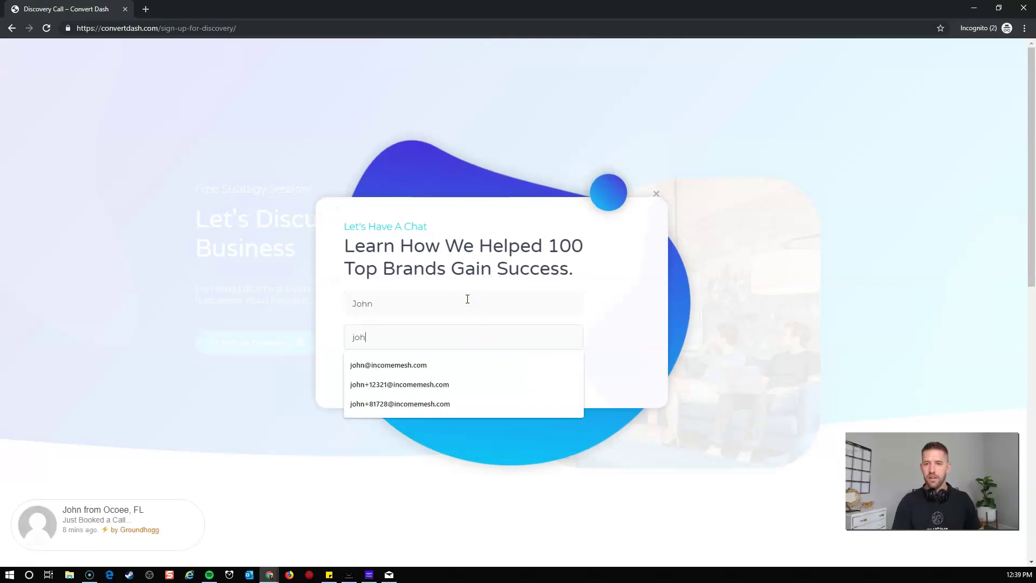
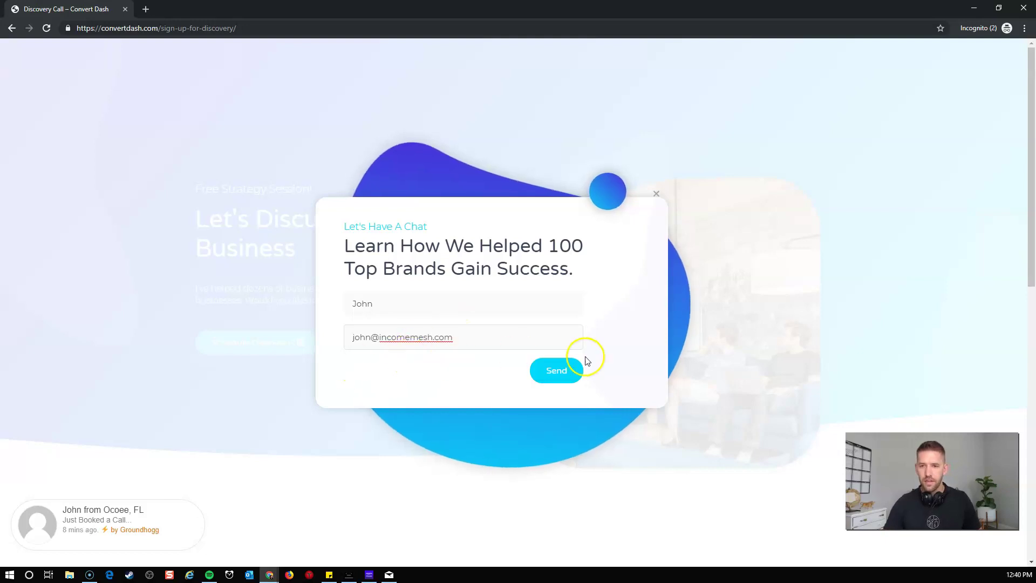
{"action": "left_click", "coordinate": [553, 371]}
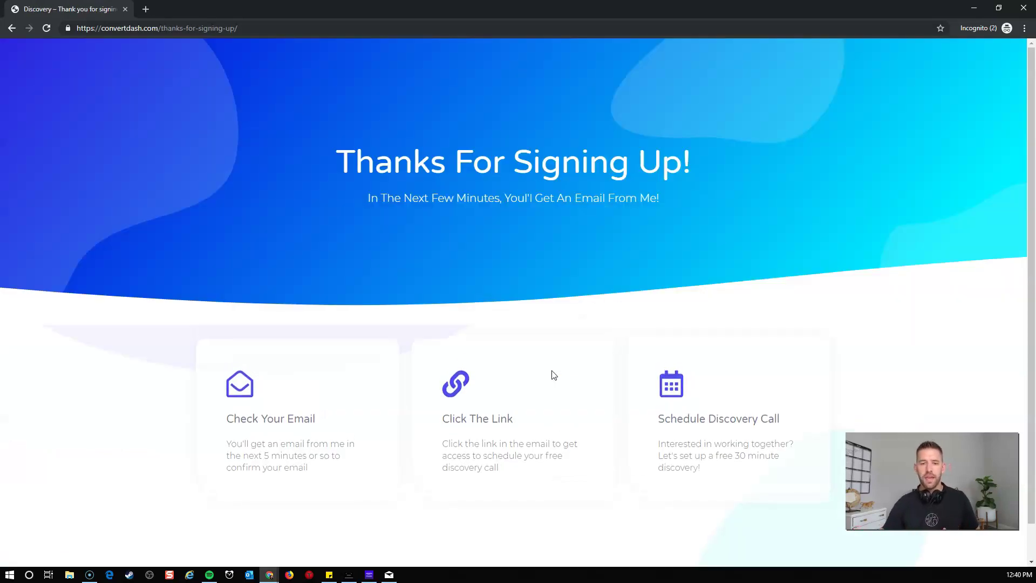
{"action": "left_click", "coordinate": [126, 10]}
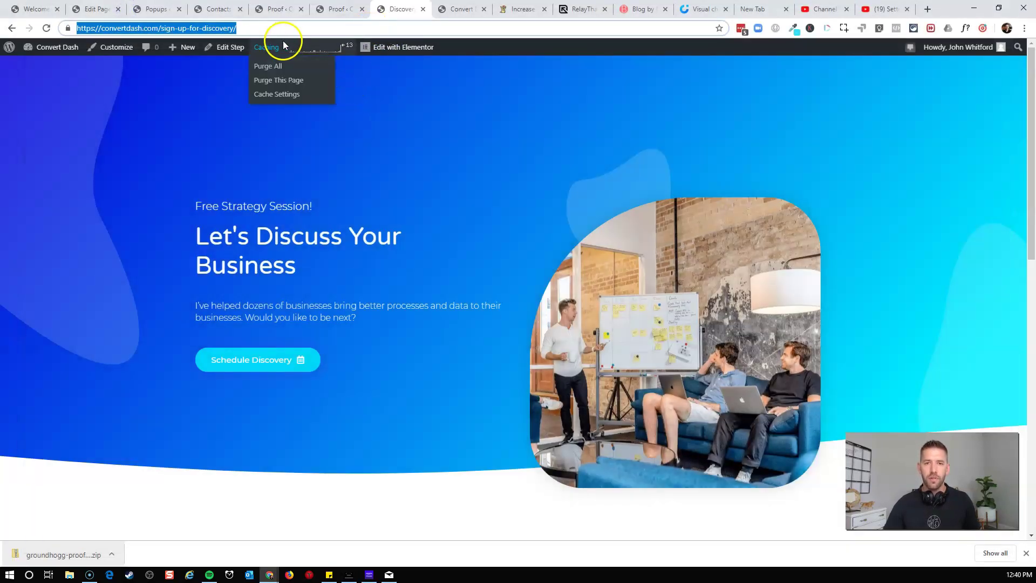
- Reload the discovery page and dismiss the 'John from Ocoee, FL' booked-call notification
{"action": "left_click", "coordinate": [47, 28]}
{"action": "scroll", "coordinate": [303, 417], "scroll_direction": "down", "scroll_amount": 3}
{"action": "scroll", "coordinate": [434, 410], "scroll_direction": "down", "scroll_amount": 2}
{"action": "scroll", "coordinate": [446, 388], "scroll_direction": "down", "scroll_amount": 2}
{"action": "scroll", "coordinate": [446, 381], "scroll_direction": "down", "scroll_amount": 1}
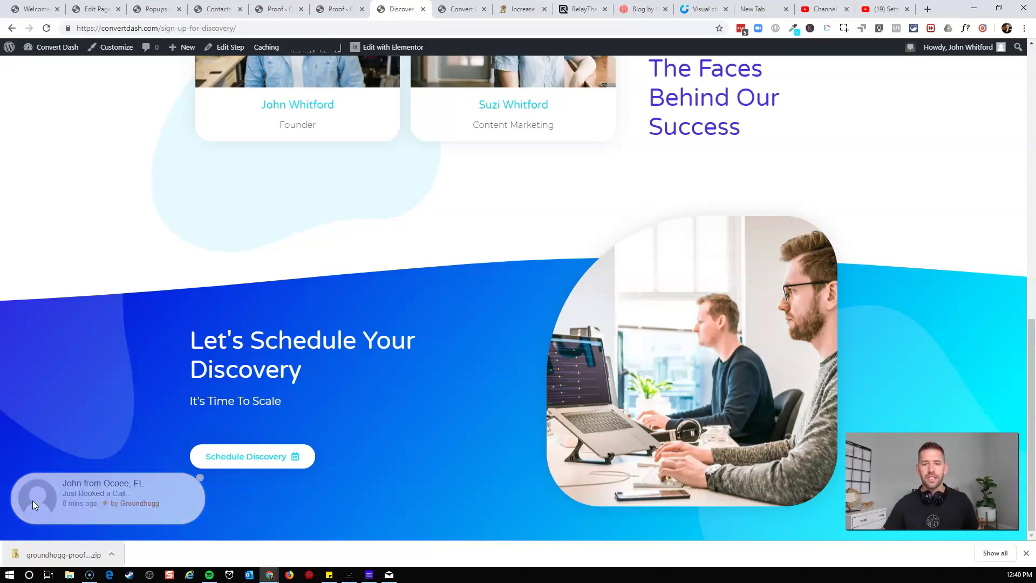
{"action": "left_click", "coordinate": [416, 401]}
{"action": "scroll", "coordinate": [428, 410], "scroll_direction": "up", "scroll_amount": 5}
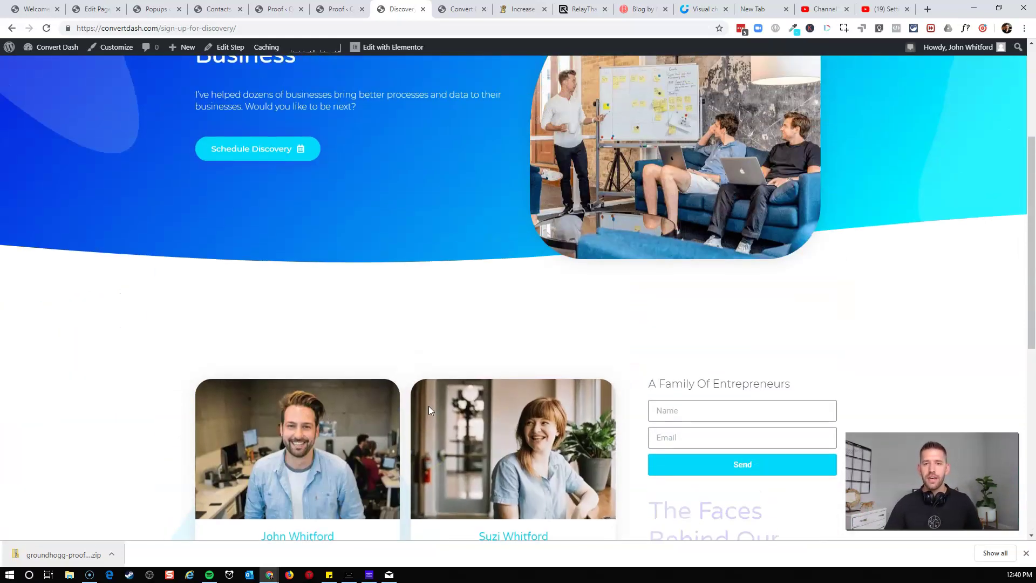
{"action": "scroll", "coordinate": [430, 404], "scroll_direction": "up", "scroll_amount": 3}
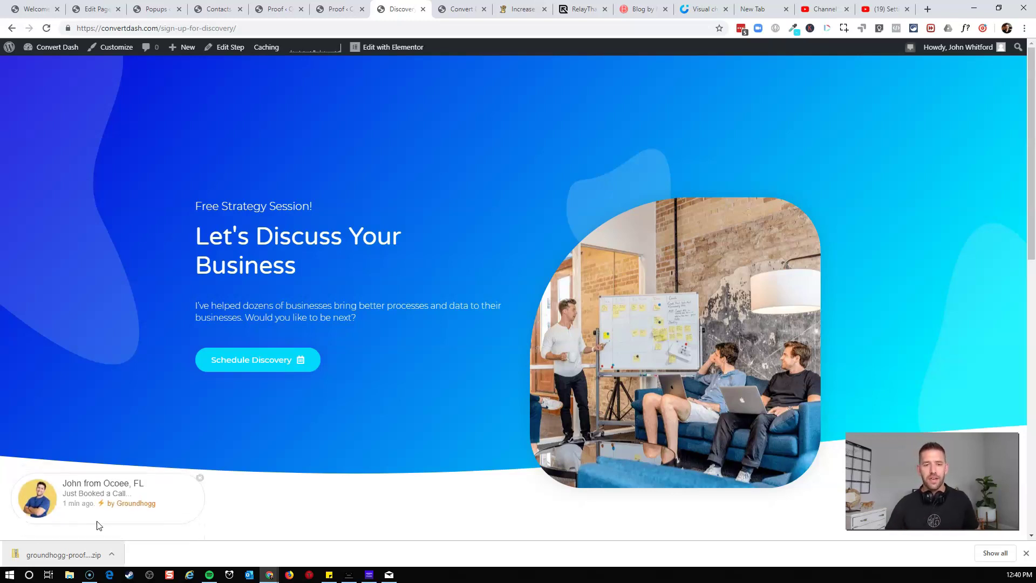
{"action": "scroll", "coordinate": [377, 488], "scroll_direction": "down", "scroll_amount": 4}
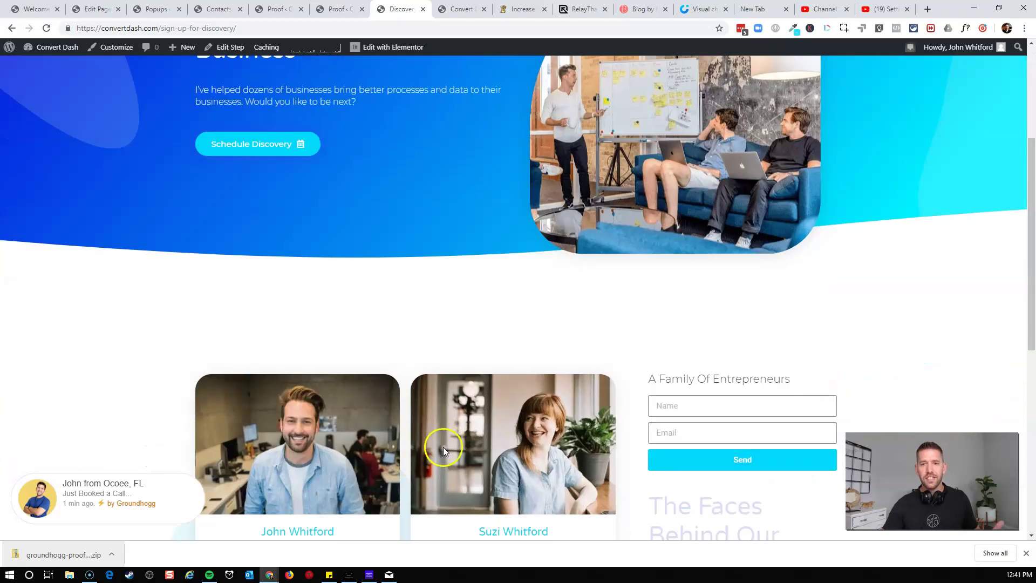
{"action": "scroll", "coordinate": [469, 424], "scroll_direction": "down", "scroll_amount": 4}
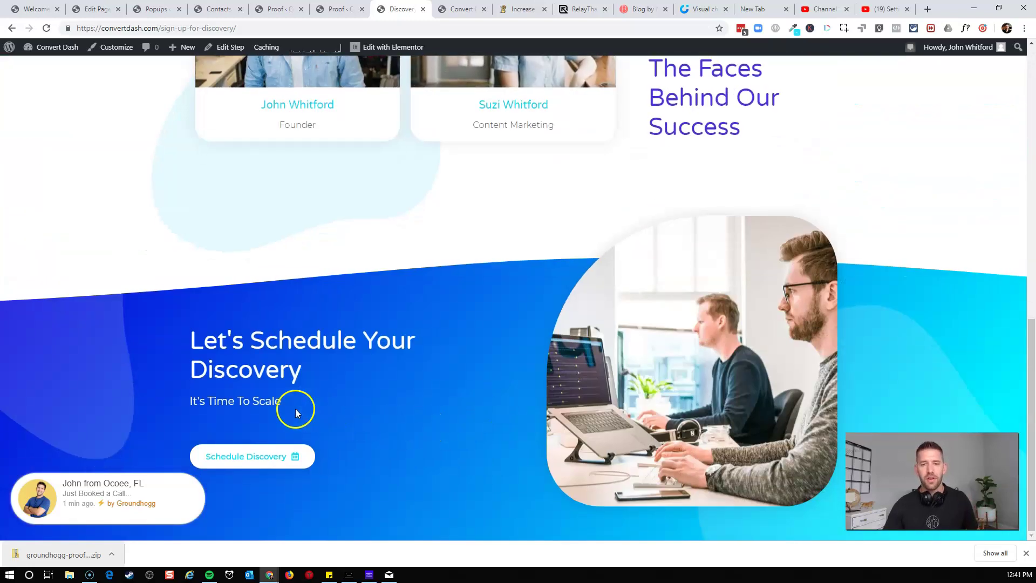
- Open the Let's Have A Chat sign-up popup via the Schedule Discovery button
{"action": "left_click", "coordinate": [254, 446]}
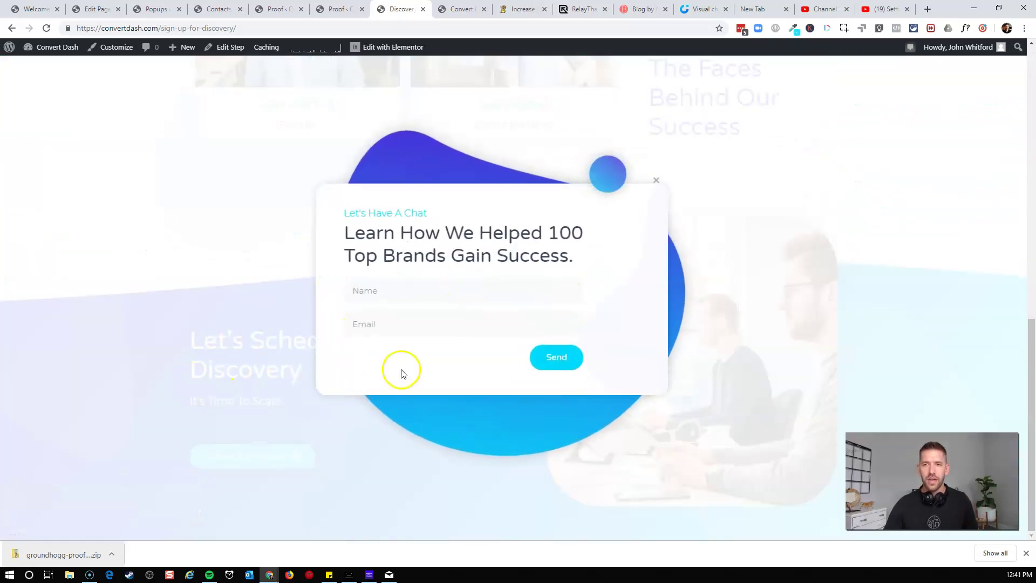